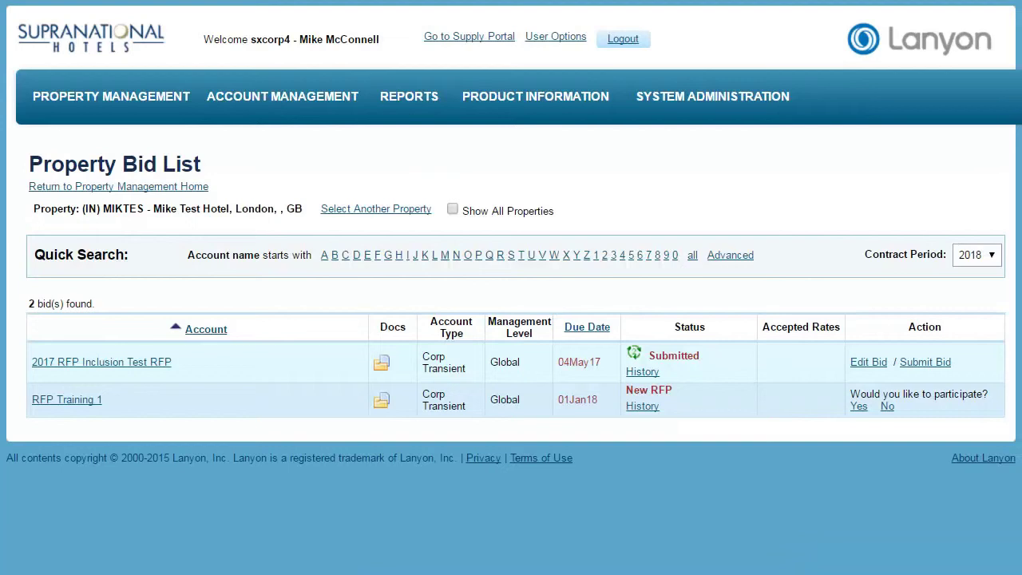
Agree to participate in the RFP Training 1 bid from the Property Bid List.
left_click(859, 407)
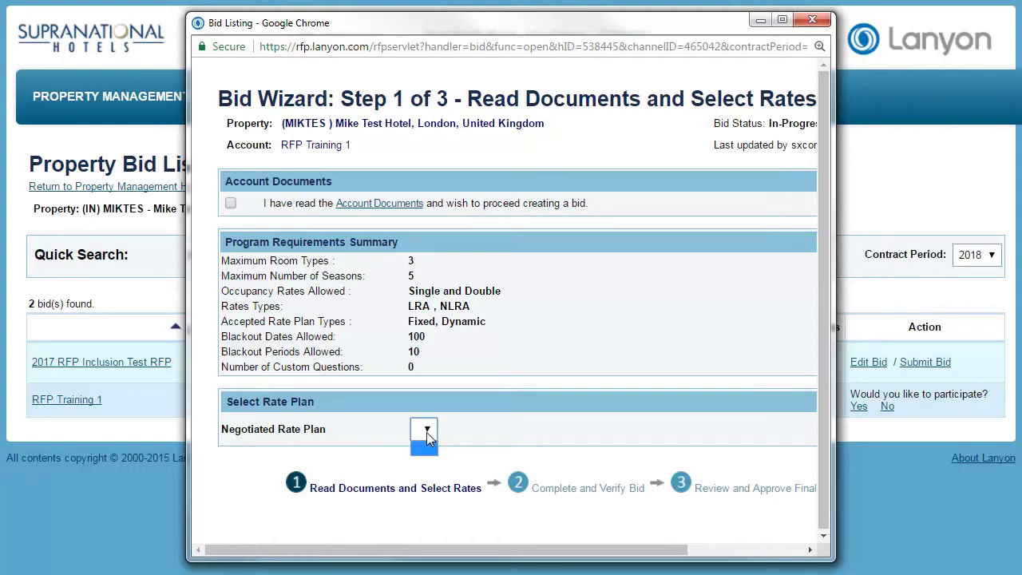
Close the RFP Training 1 bid wizard, which has no rate plan to choose yet.
left_click(813, 23)
mouse_move(130, 146)
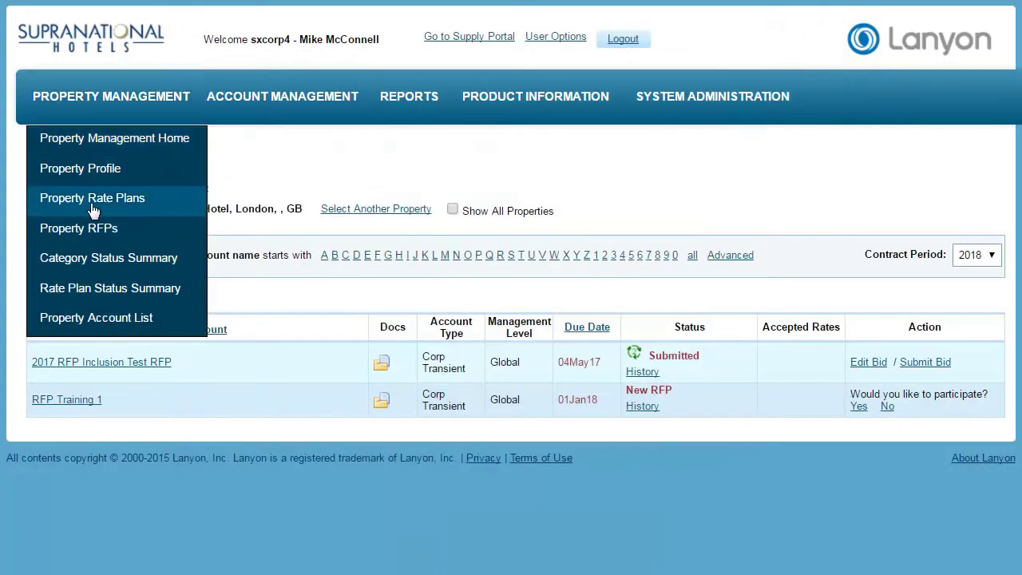
Go to Property Rate Plans and open the Fixed Consortia Rate plan for Mike Test Hotel.
left_click(93, 199)
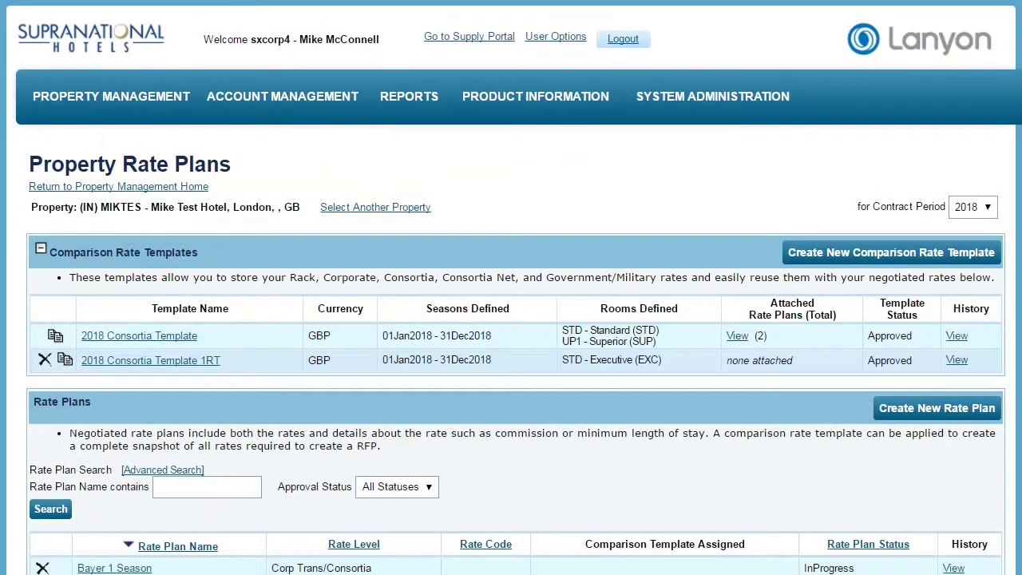
scroll(511, 319, "down", 4)
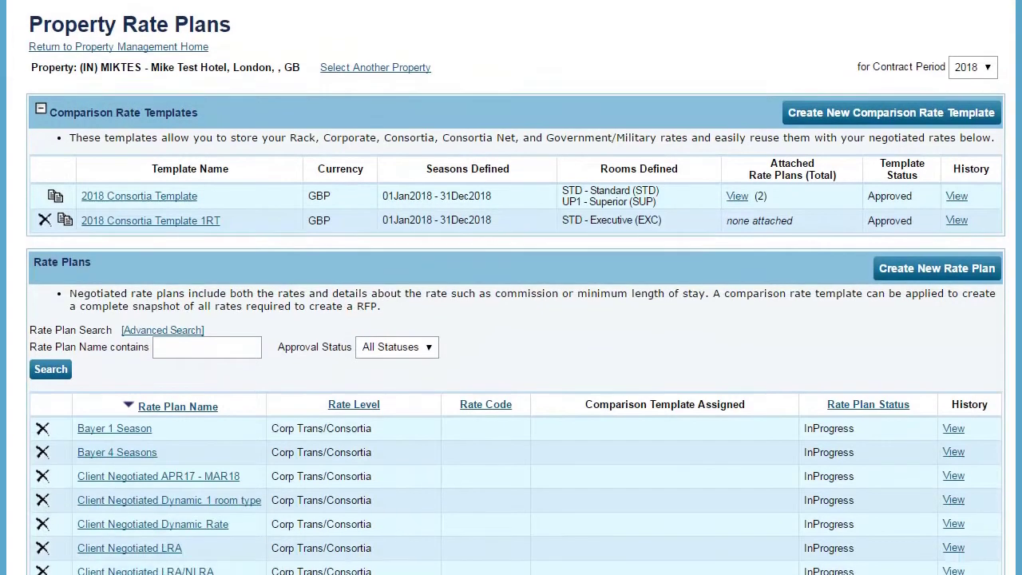
scroll(511, 320, "down", 1)
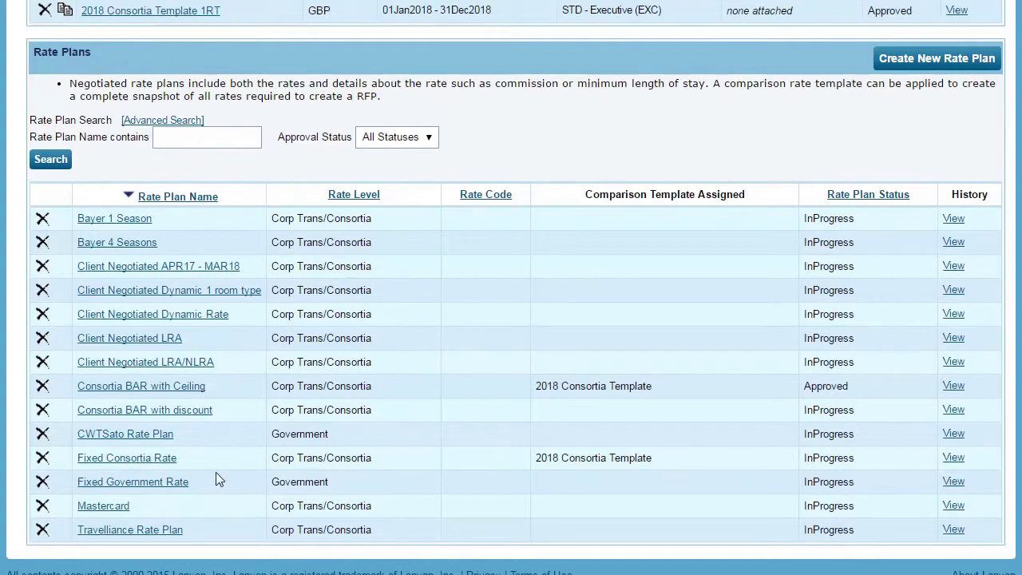
left_click(141, 458)
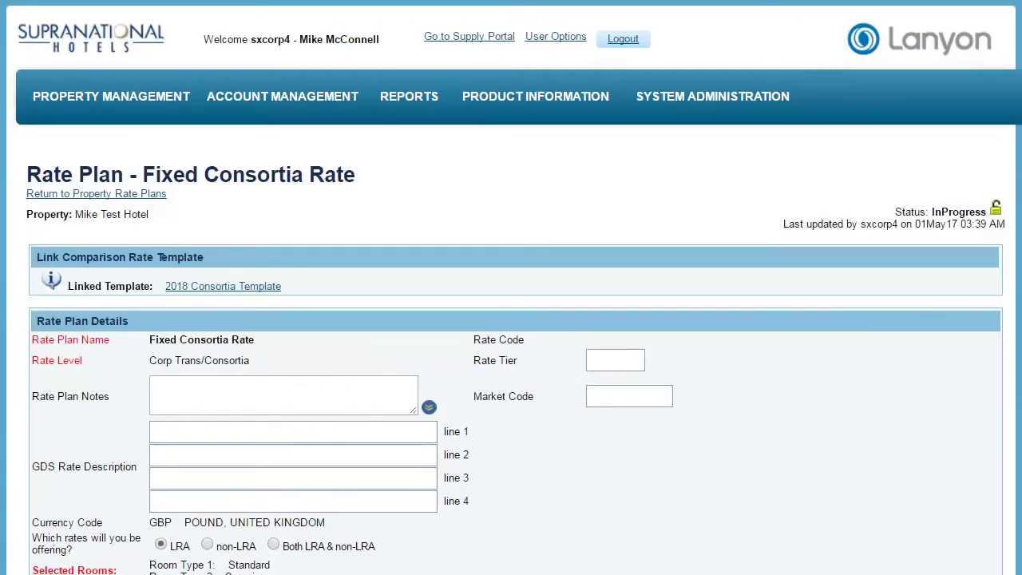
Flag the Fixed Consortia Rate plan as Approved, save it, and check its status in the list.
scroll(842, 471, "down", 7)
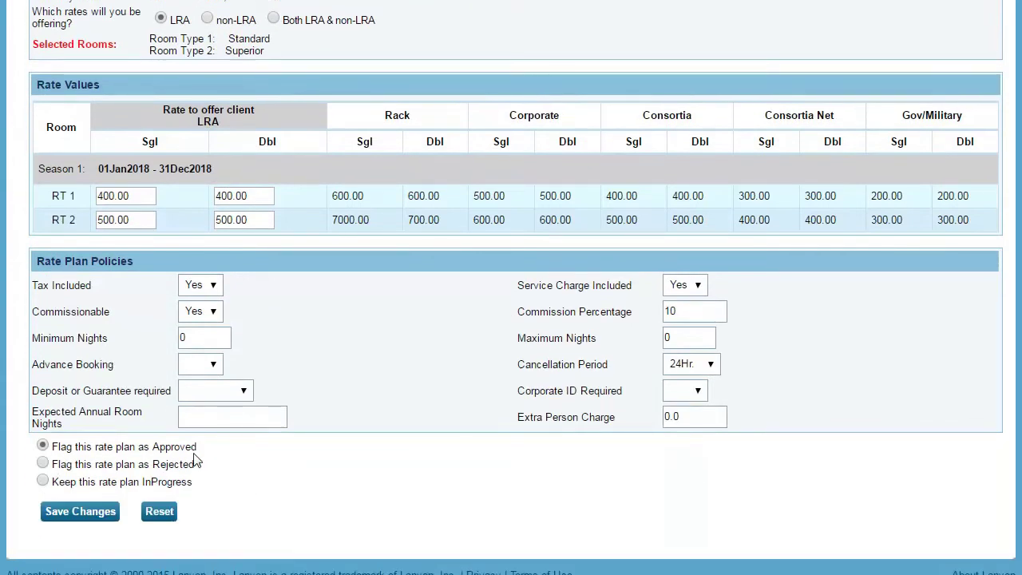
left_click(92, 520)
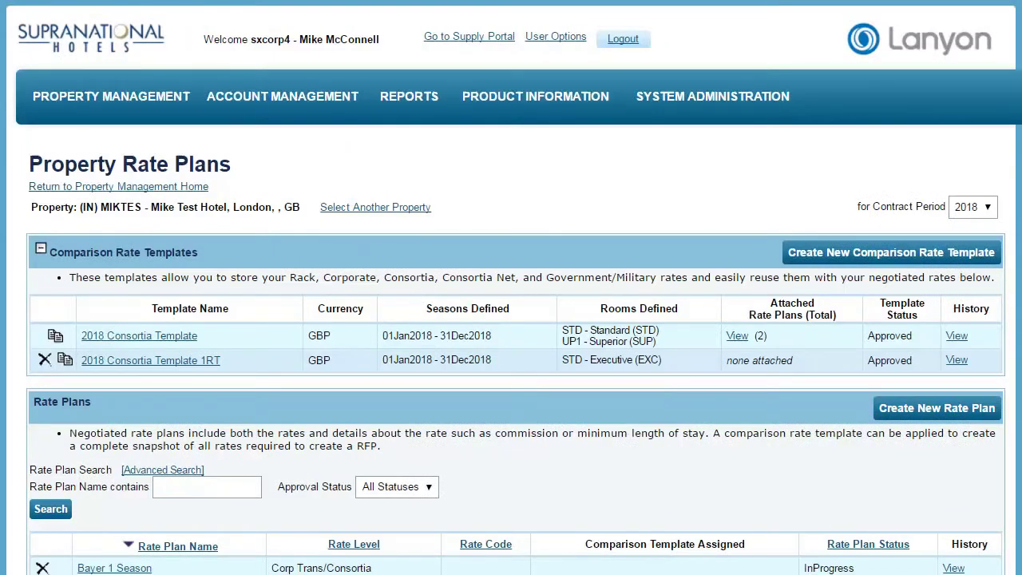
scroll(511, 320, "down", 5)
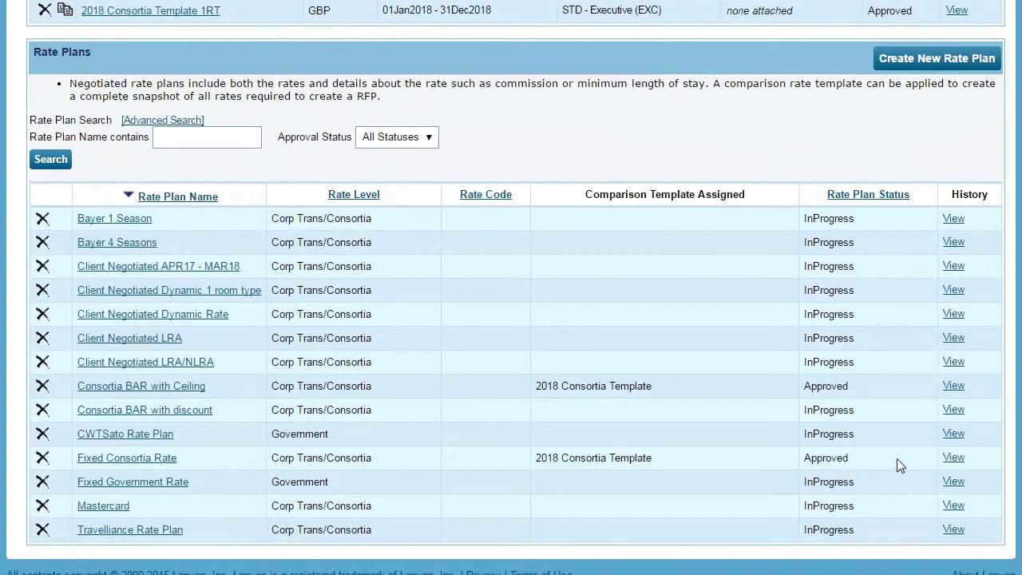
scroll(911, 450, "up", 5)
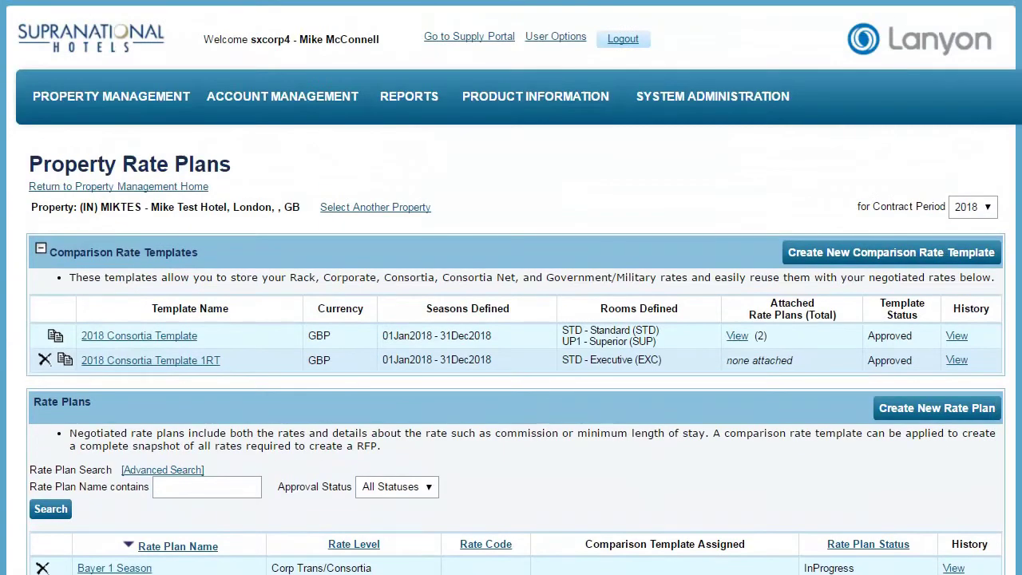
mouse_move(80, 100)
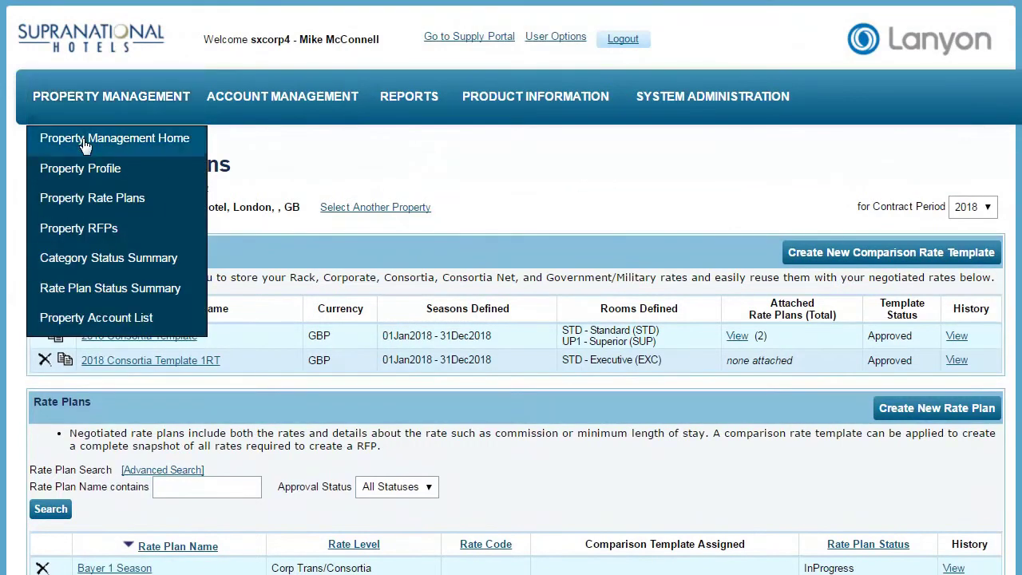
From Property RFPs, edit the RFP Training 1 bid and select Fixed Consortia Rate as its rate plan.
left_click(85, 228)
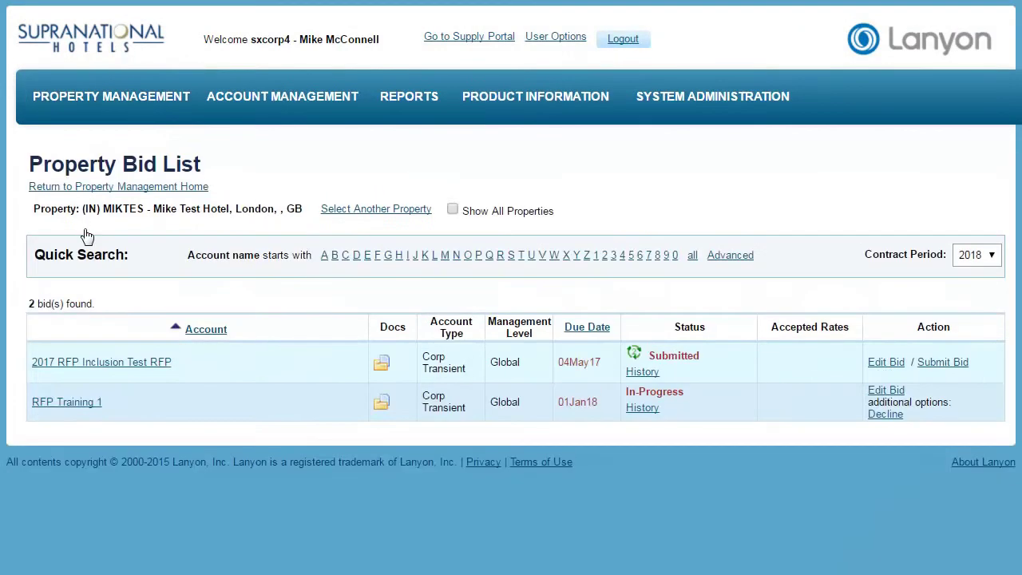
left_click(875, 391)
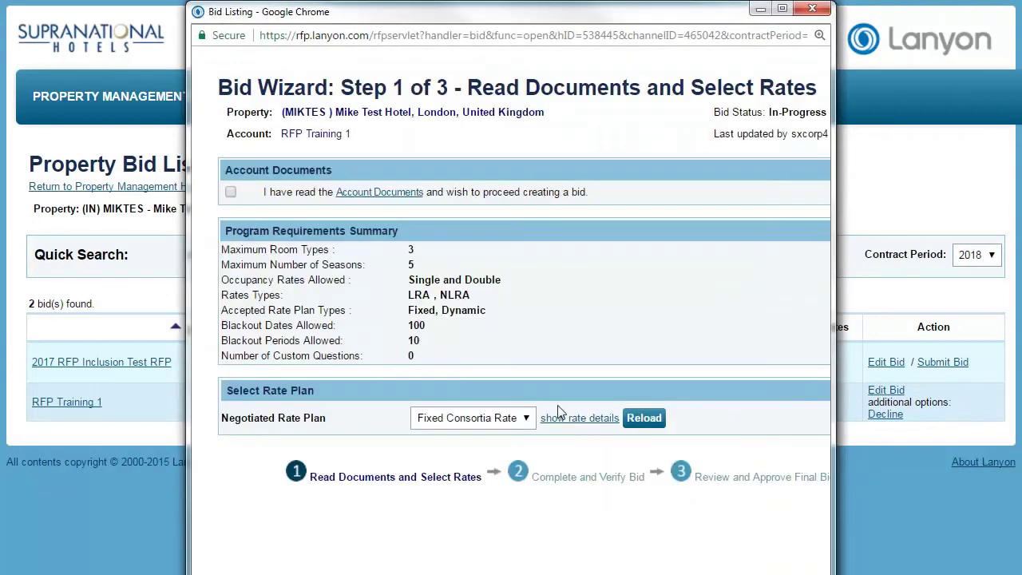
left_click(536, 420)
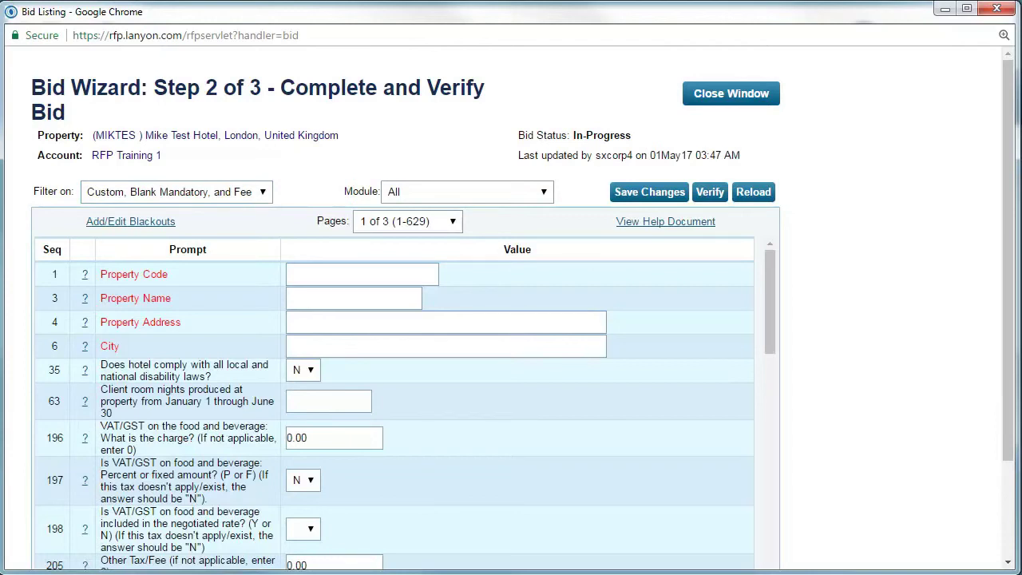
Read the City field help, then advance to Step 2 to list the five missing required fields.
left_click(86, 349)
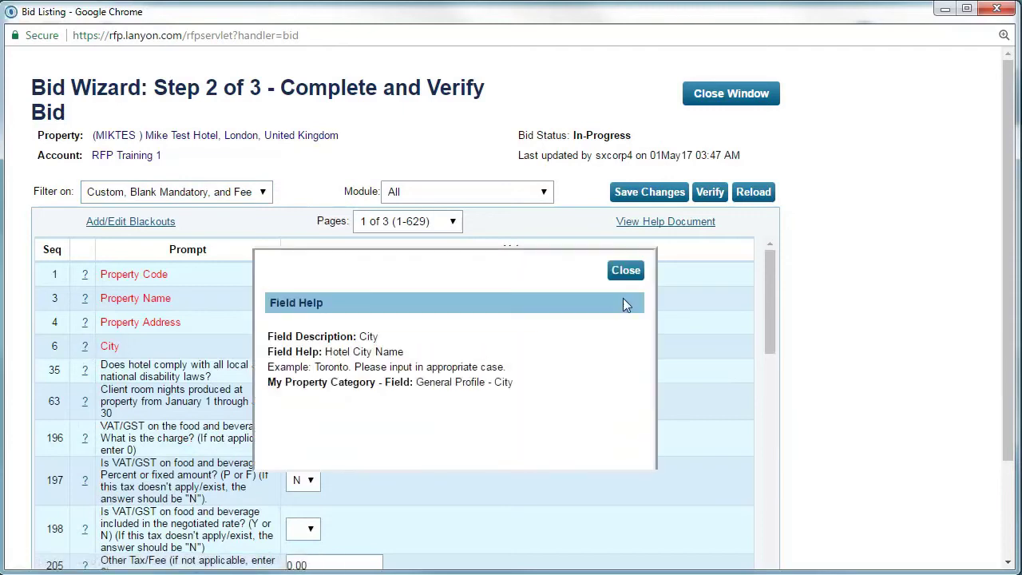
left_click(626, 270)
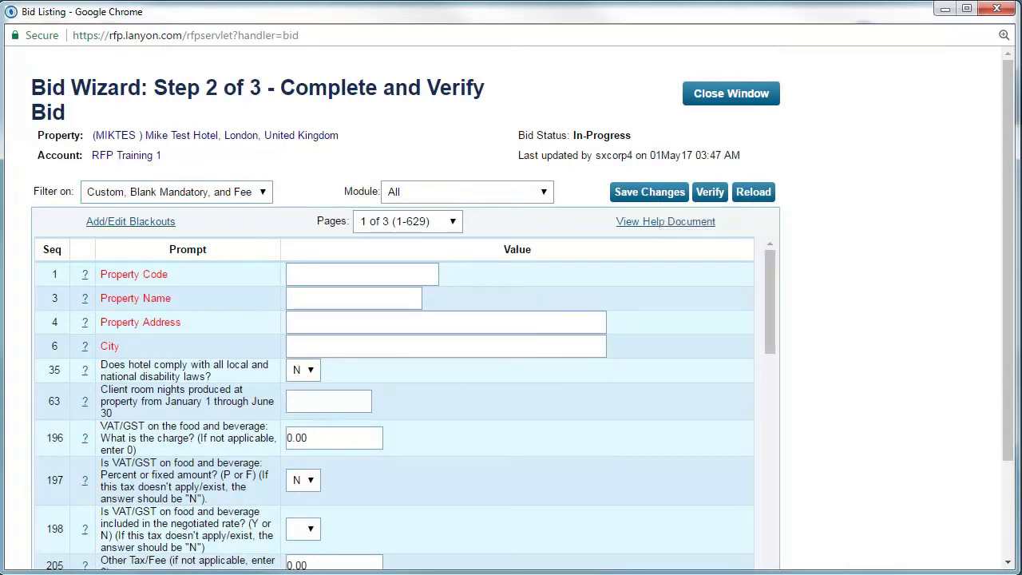
scroll(958, 248, "down", 3)
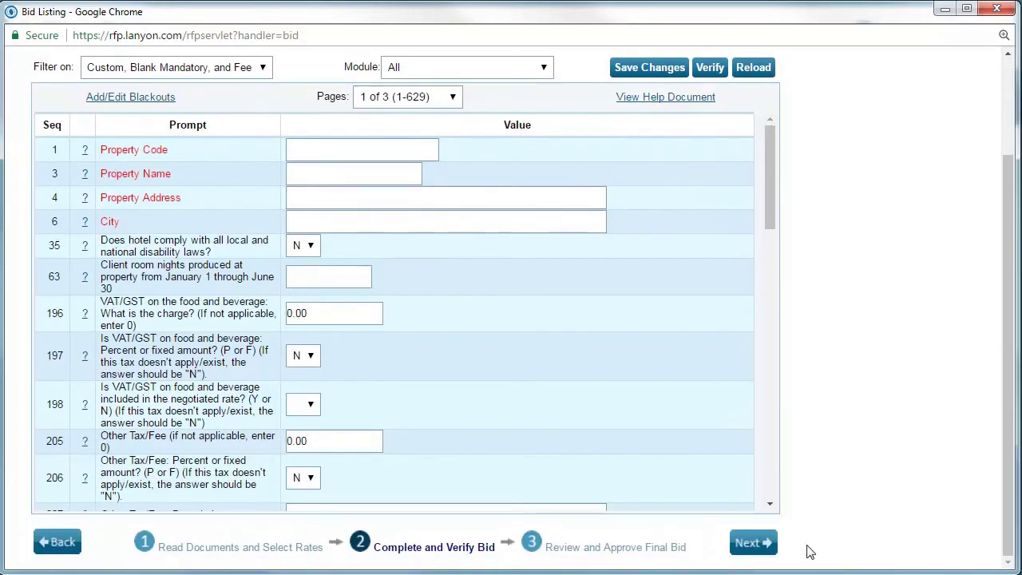
left_click(751, 546)
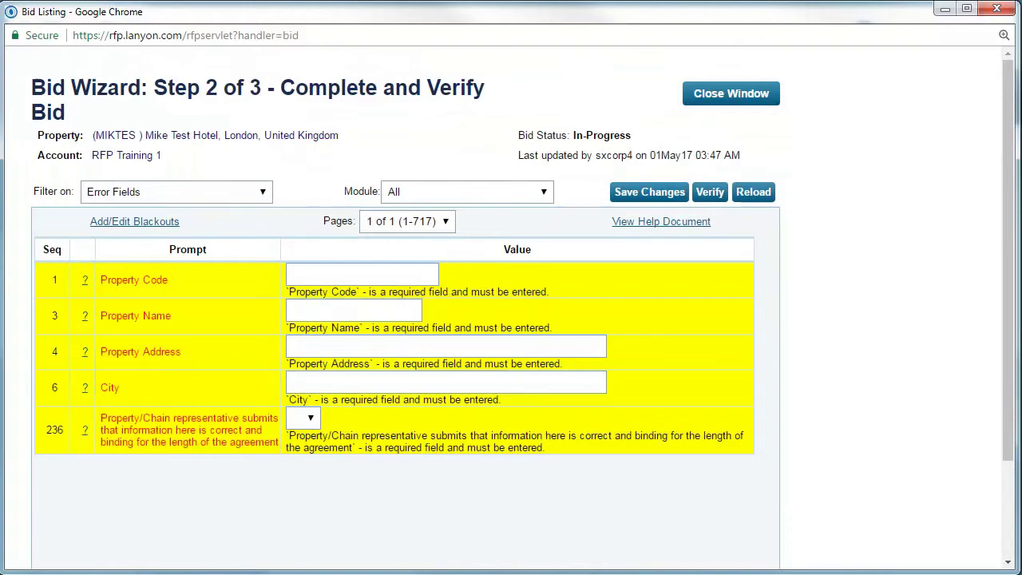
Enter Property Code MIK, Property Name Mike Hotel and address 77 Oxford Street.
left_click(354, 277)
type("MIK")
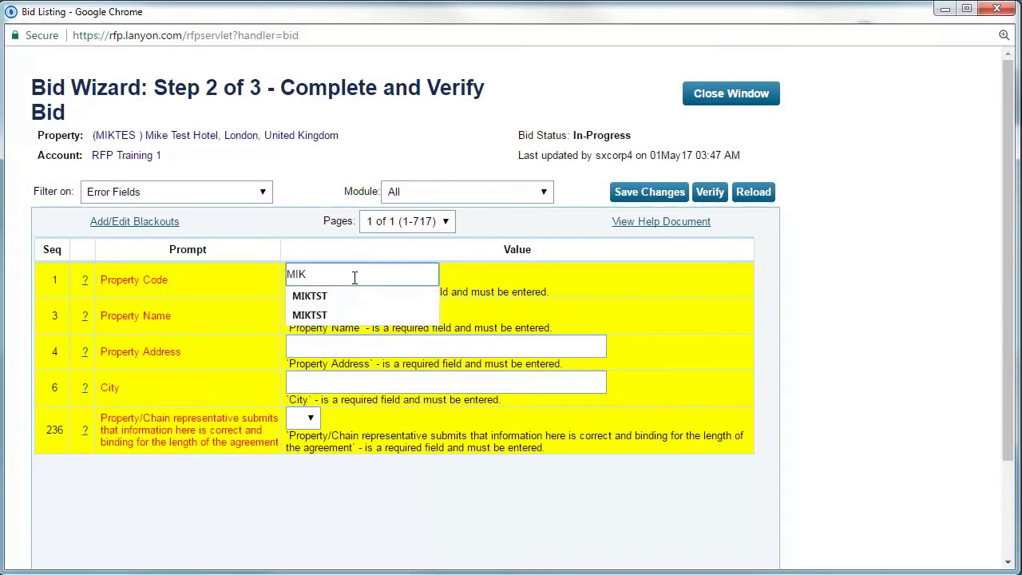
key("Tab")
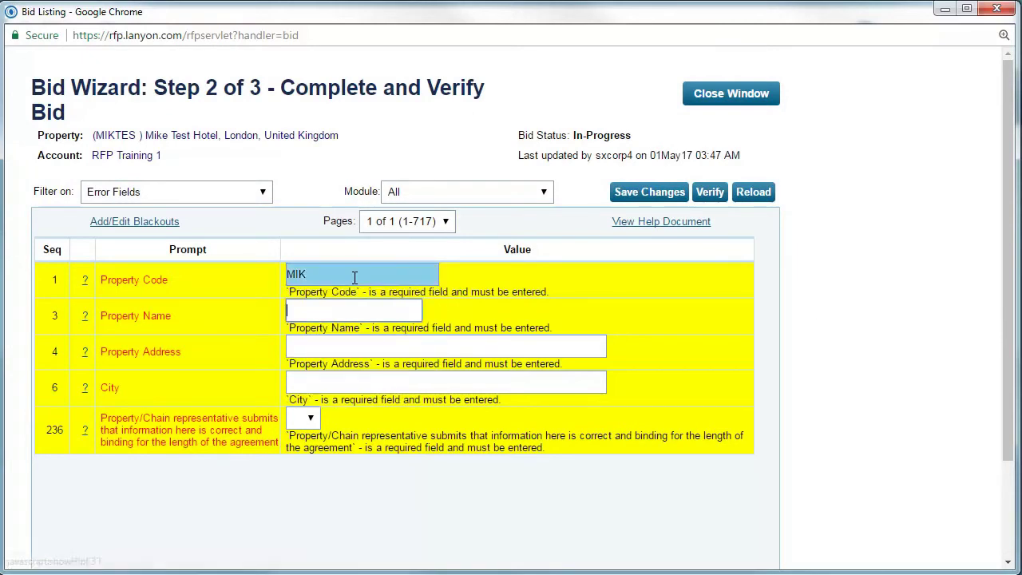
type("Mike Hotel")
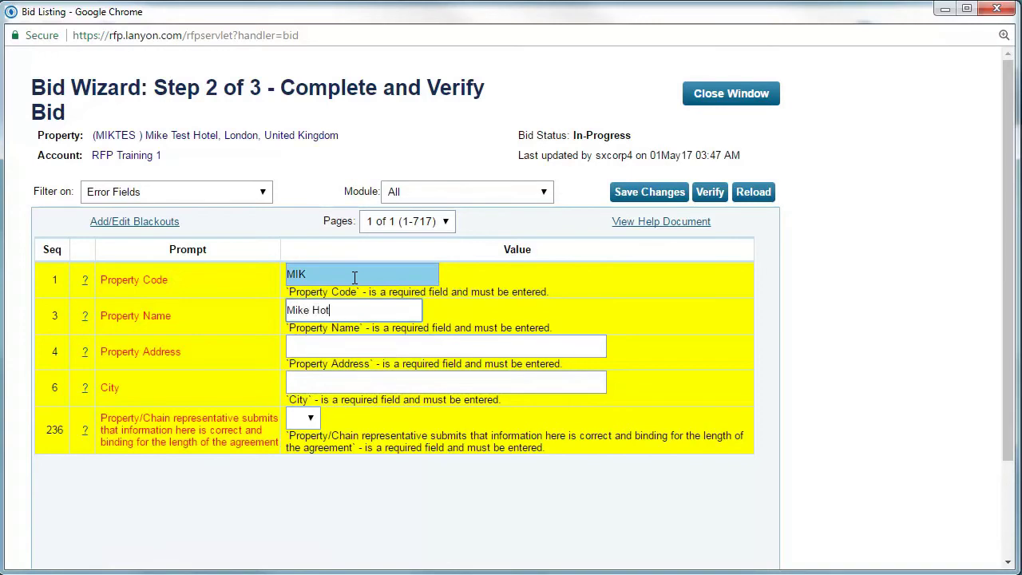
key("Tab")
Set the City to London and answer Y to the binding confirmation.
key("Tab")
type("77")
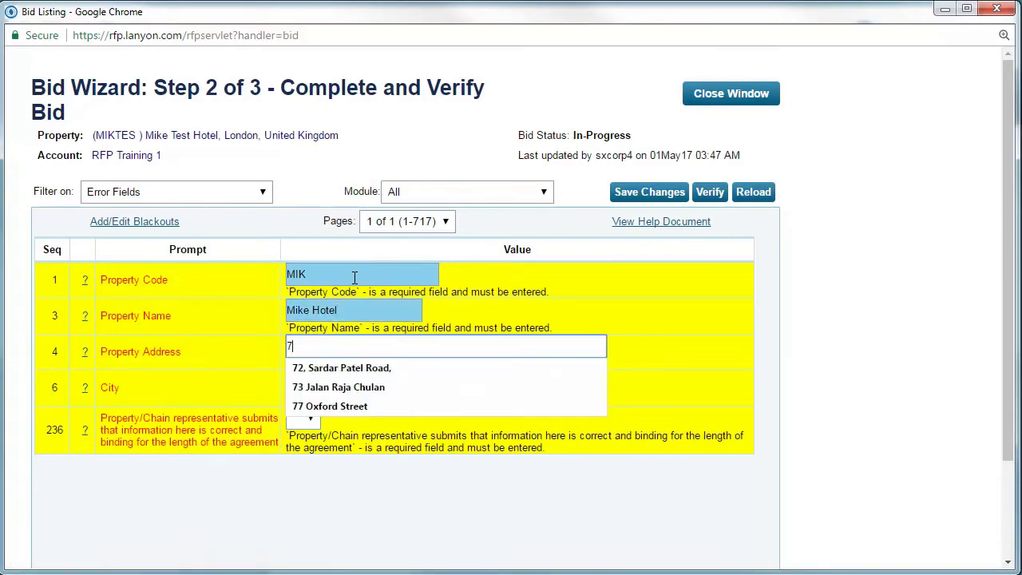
key("Down")
key("Return")
key("Tab")
key("Tab")
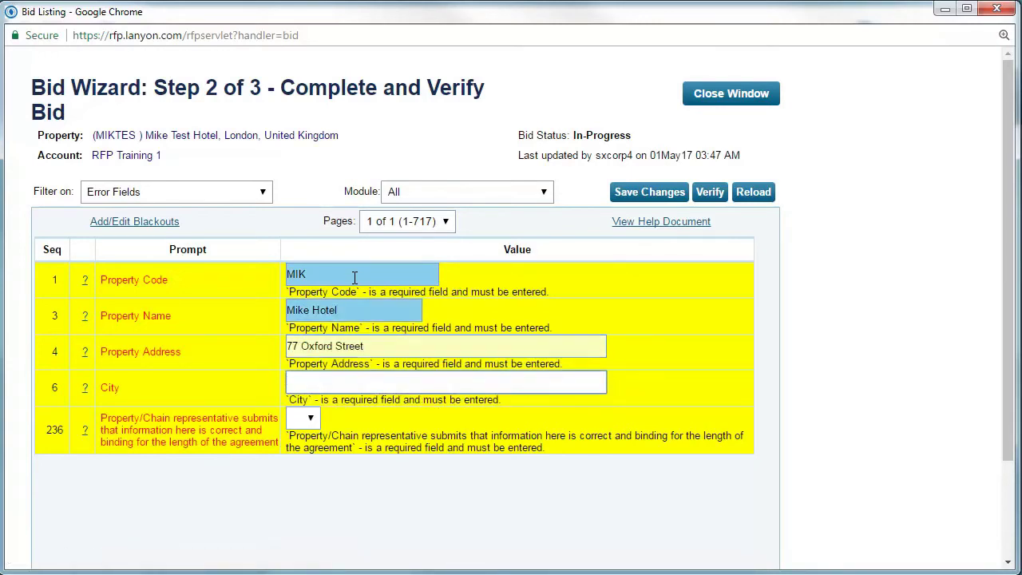
type("Lon")
key("Down")
key("Return")
key("Tab")
key("Tab")
key("y")
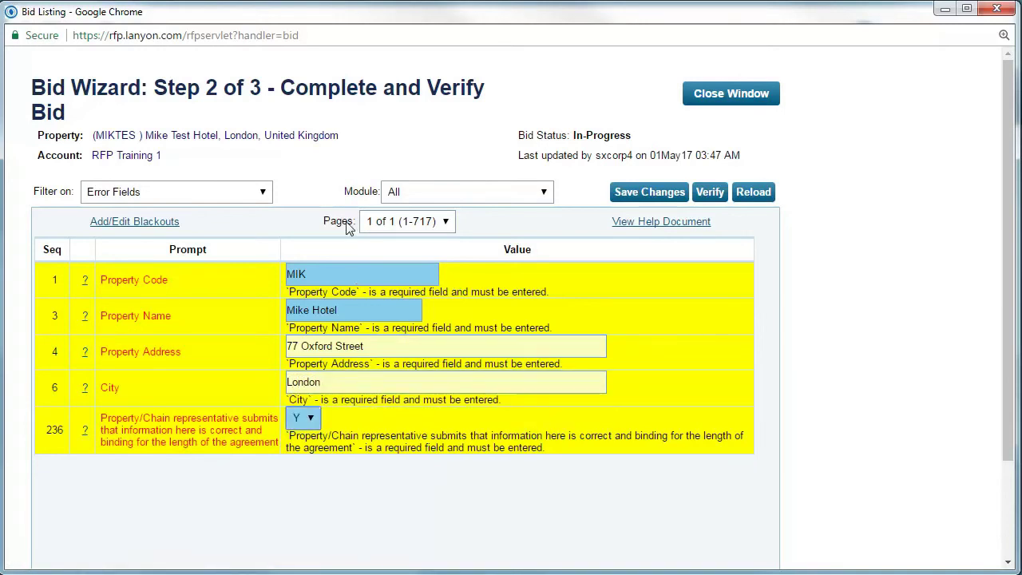
Verify the bid to reach Step 3 final review, then close the review window.
scroll(919, 315, "down", 2)
scroll(918, 315, "down", 1)
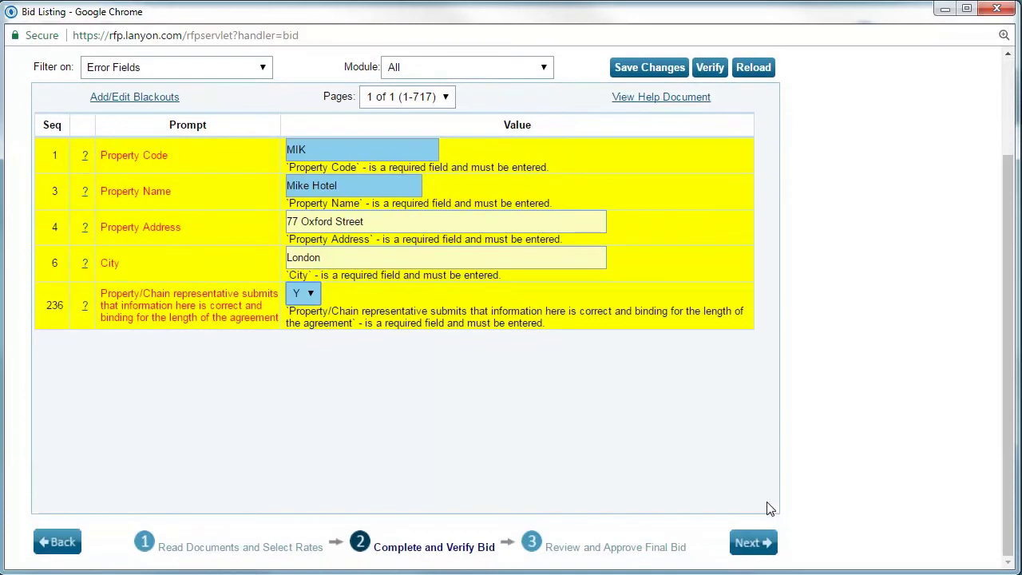
left_click(758, 541)
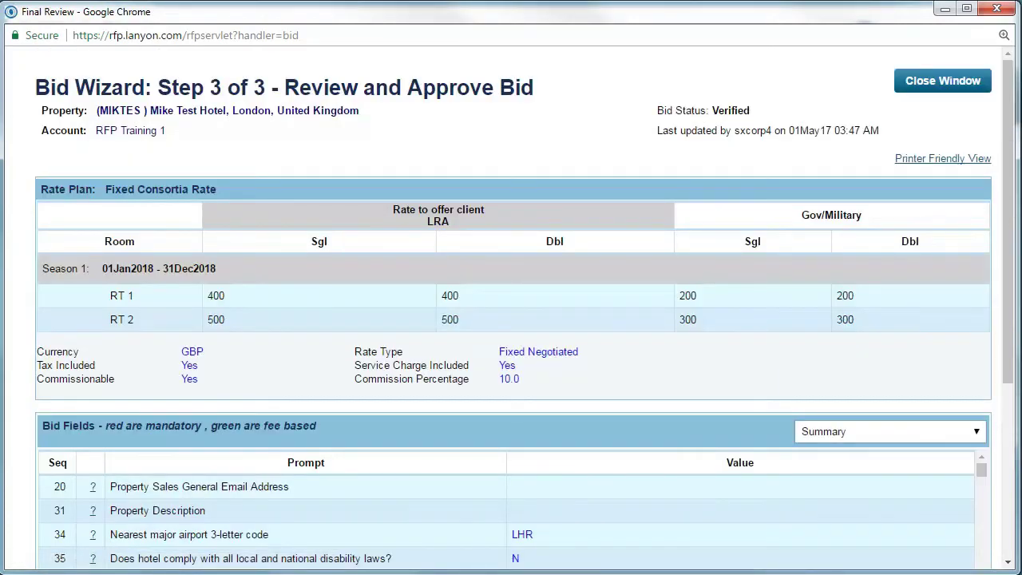
key("ctrl+w")
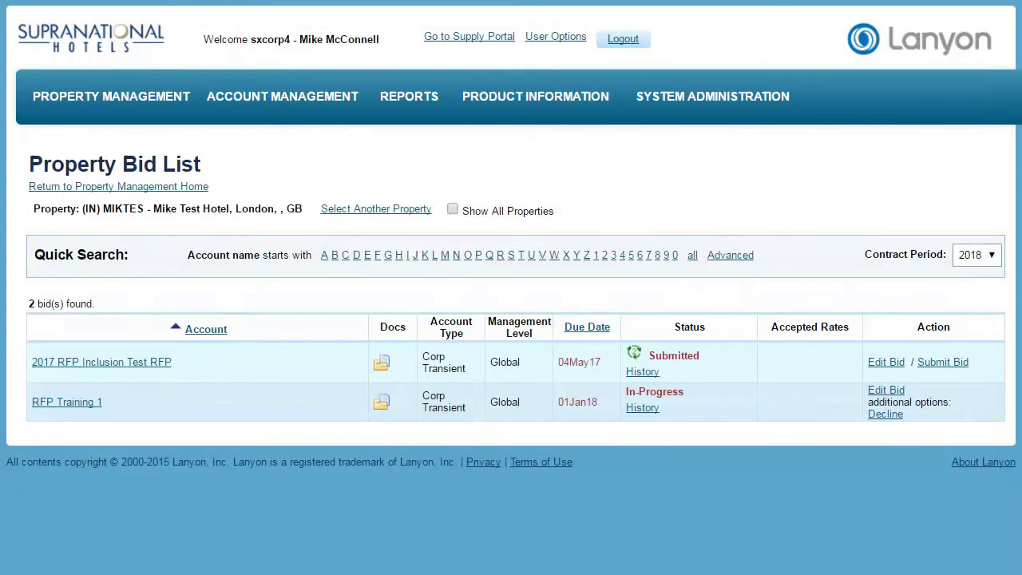
Open the Mike Test Hotel Property Profile and show its MultiMedia section.
mouse_move(140, 110)
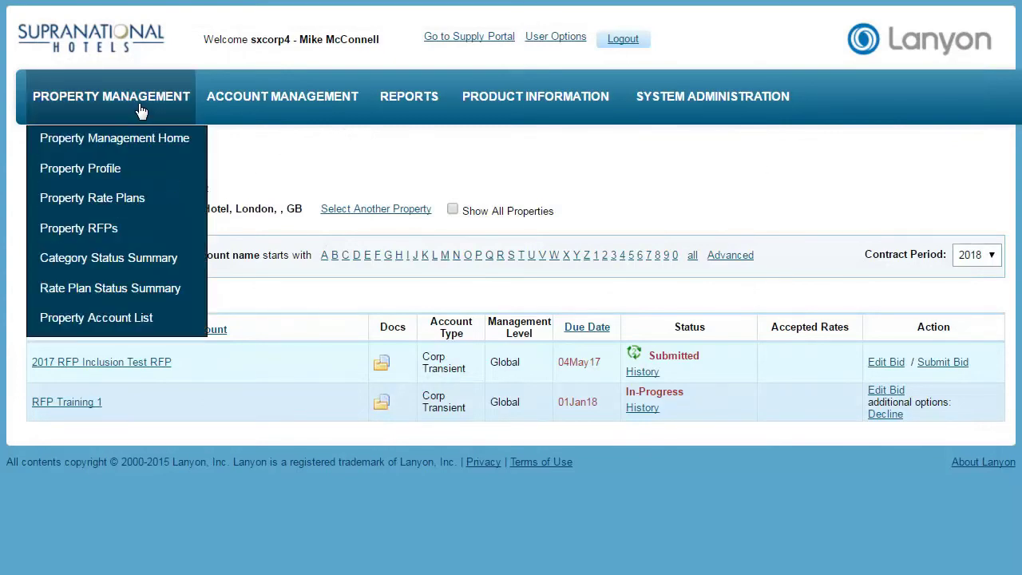
left_click(89, 168)
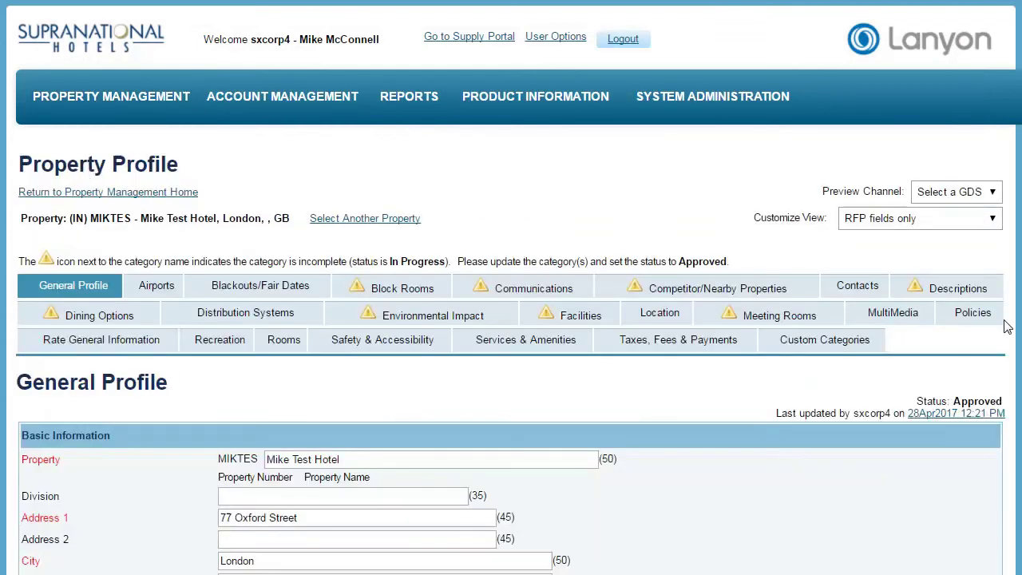
left_click(898, 320)
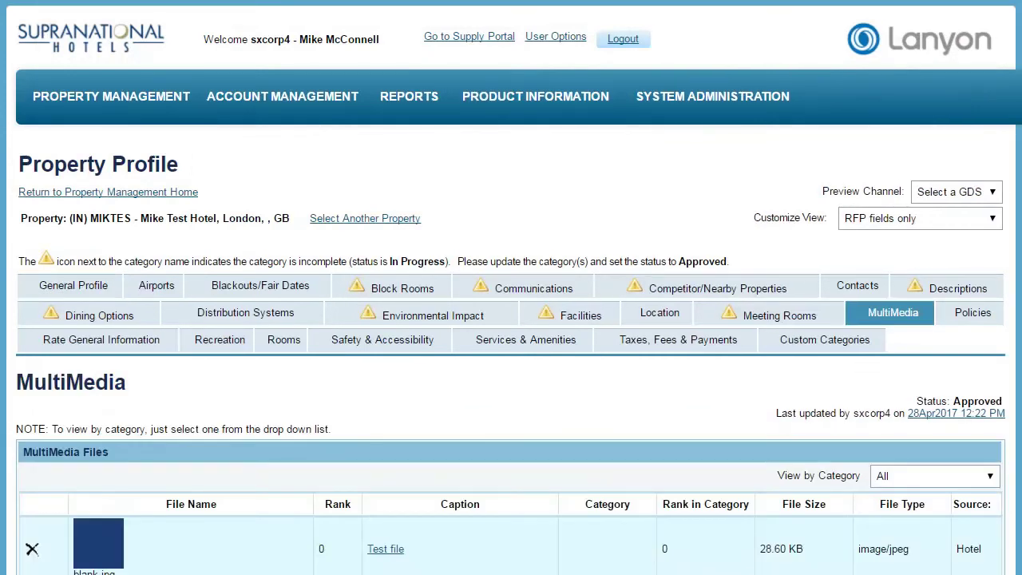
scroll(511, 319, "down", 3)
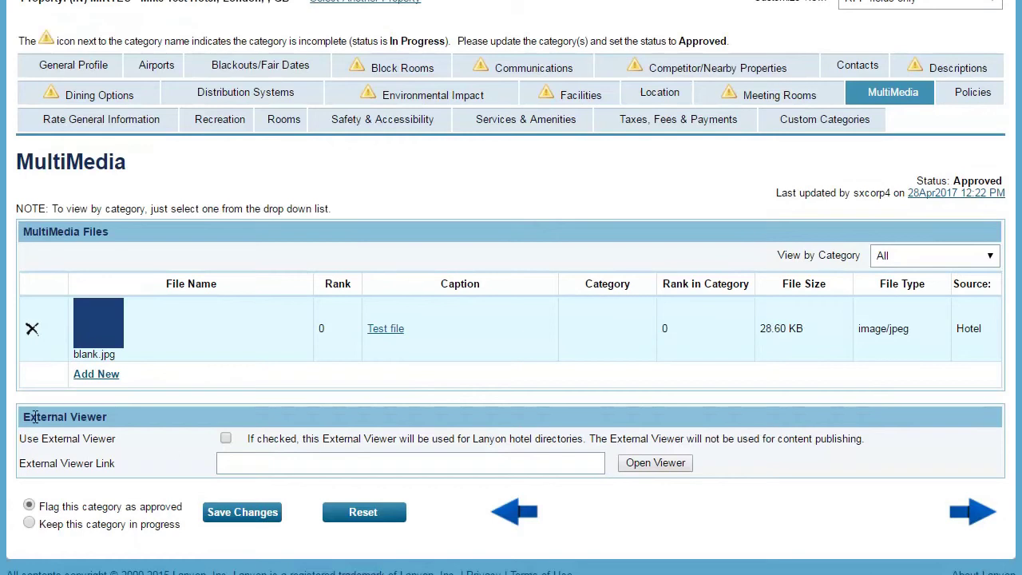
Add a new multimedia file captioned Room using blank.jpg and save it.
left_click(112, 377)
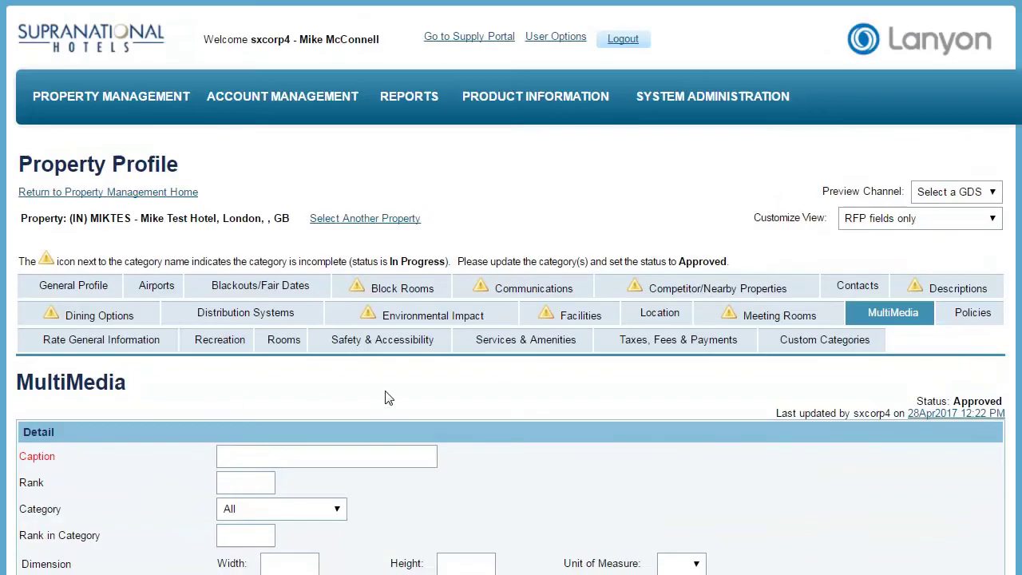
scroll(388, 399, "down", 2)
left_click(350, 299)
left_click(340, 321)
scroll(335, 472, "down", 1)
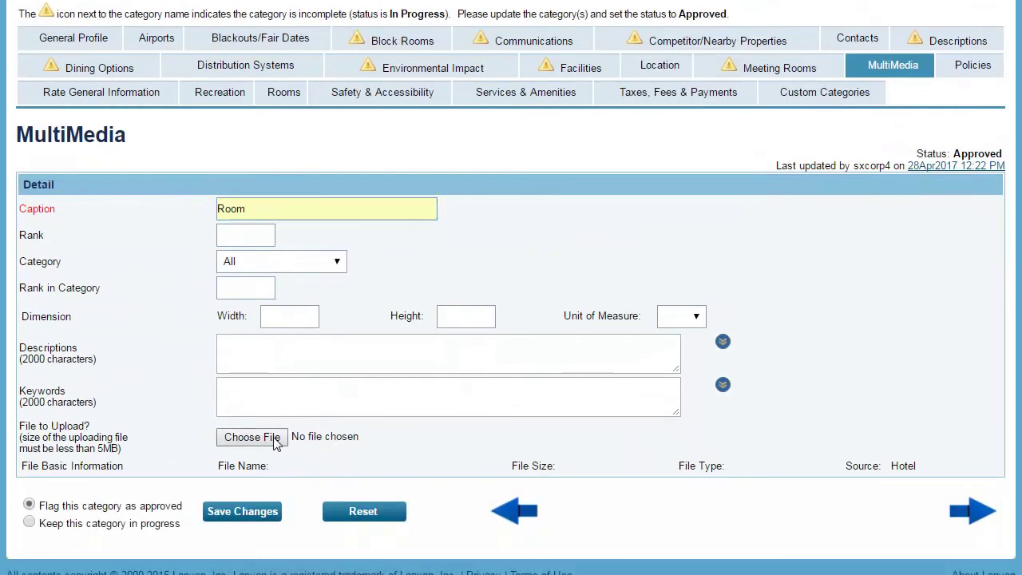
left_click(271, 438)
double_click(258, 128)
left_click(243, 511)
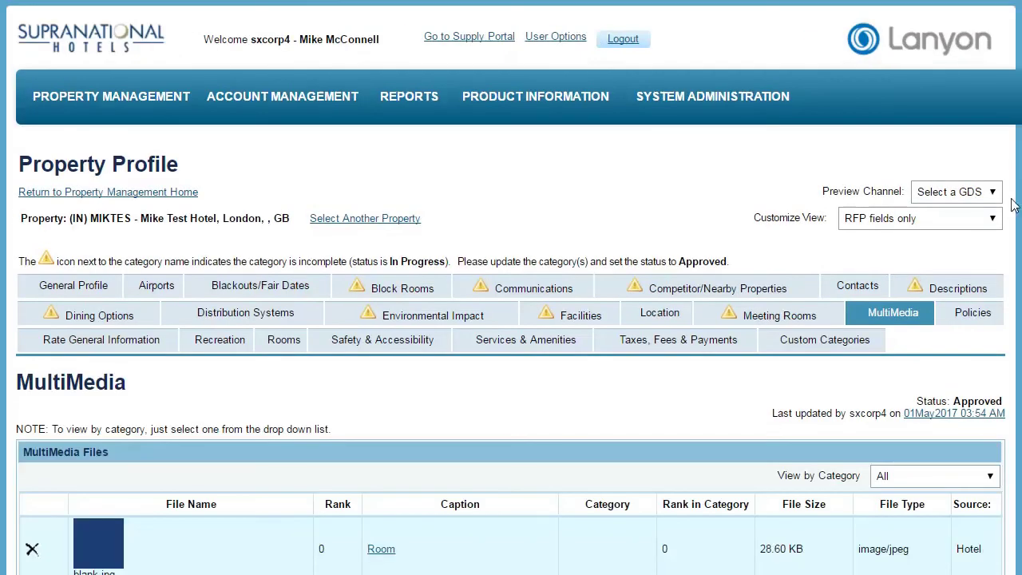